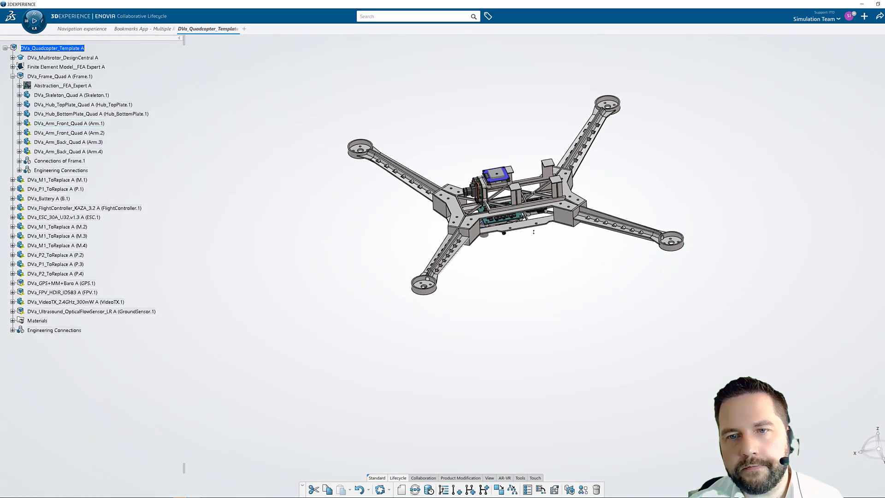
pyautogui.moveTo(533, 232); pyautogui.dragTo(523, 140, button='middle')
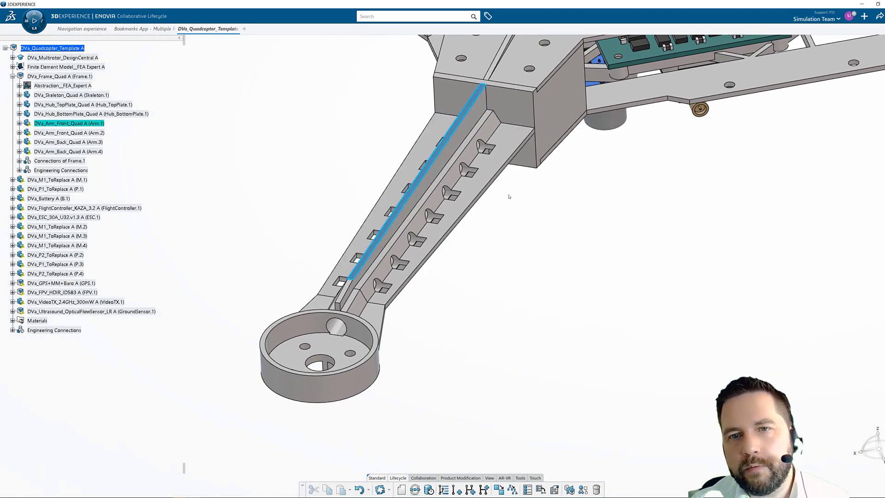
pyautogui.click(460, 144)
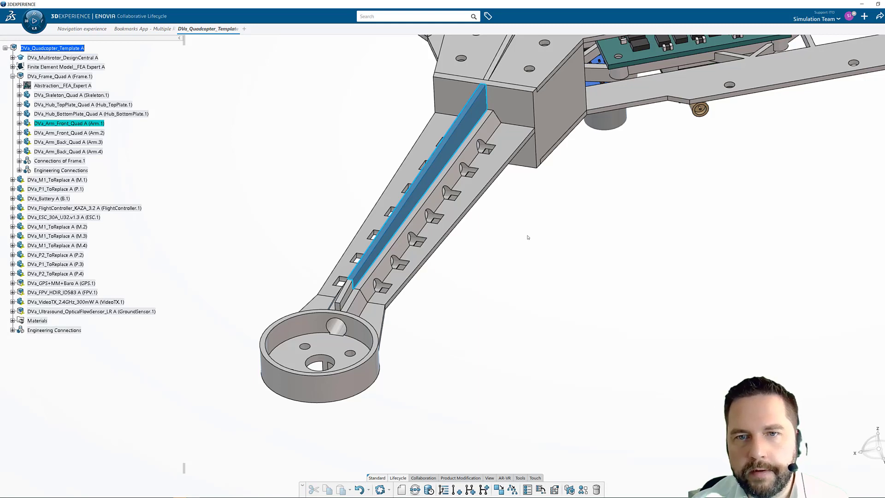
pyautogui.click(528, 238)
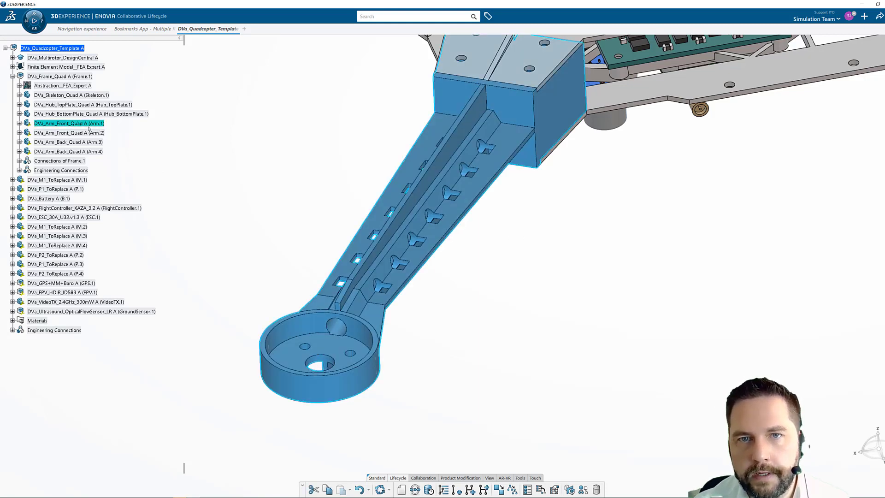
# Step: Search for DVa_Arm_Front and open revision B of the DVa_Arm_Front_Quad physical product
pyautogui.click(370, 17)
pyautogui.click(383, 28)
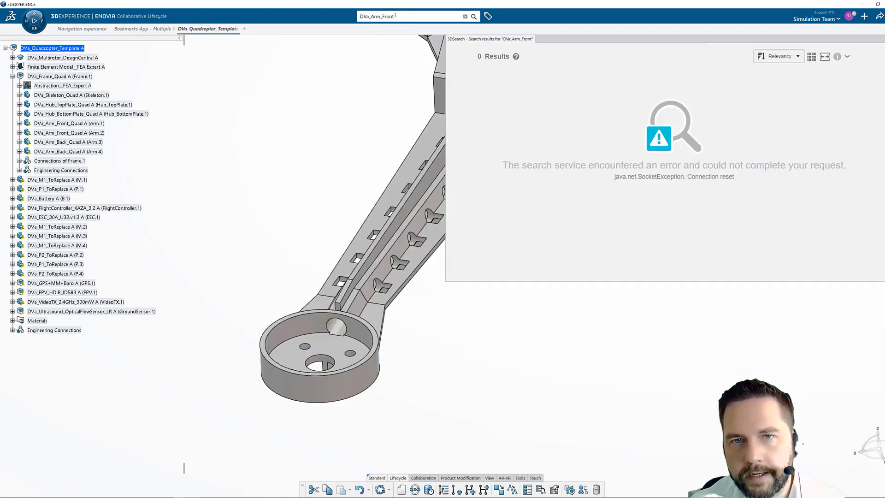
pyautogui.click(396, 16)
pyautogui.press('Return')
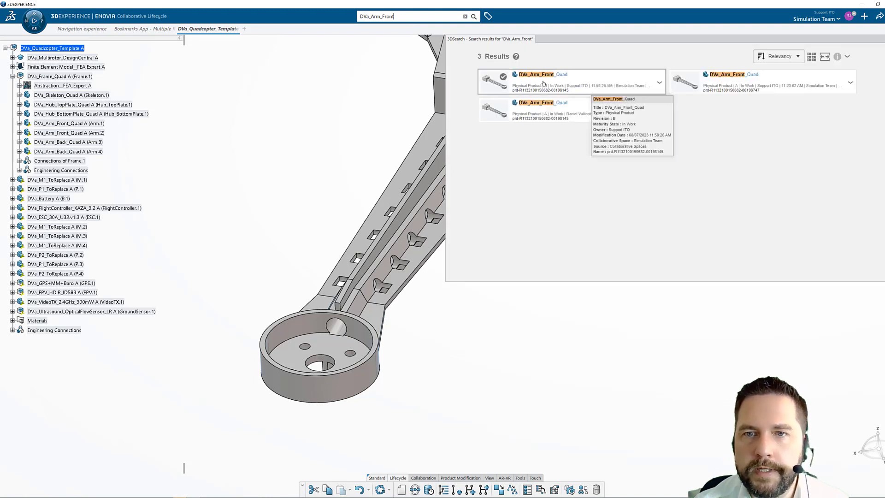
pyautogui.click(660, 83)
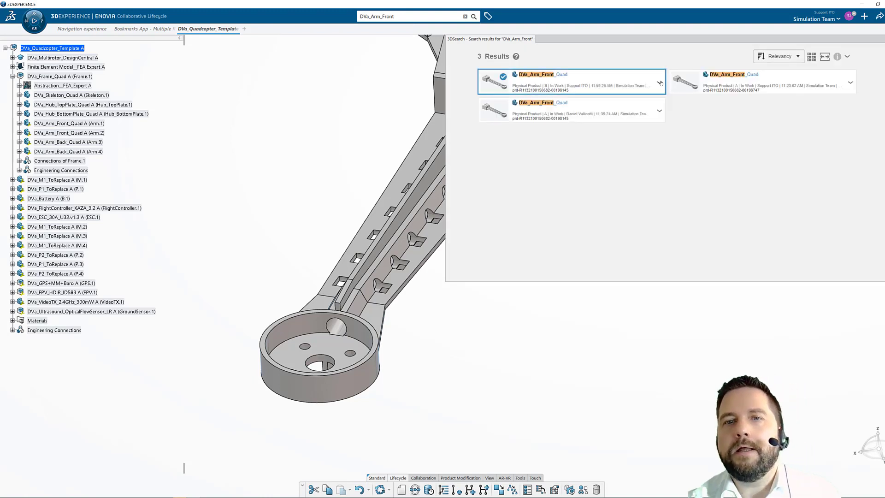
pyautogui.click(685, 128)
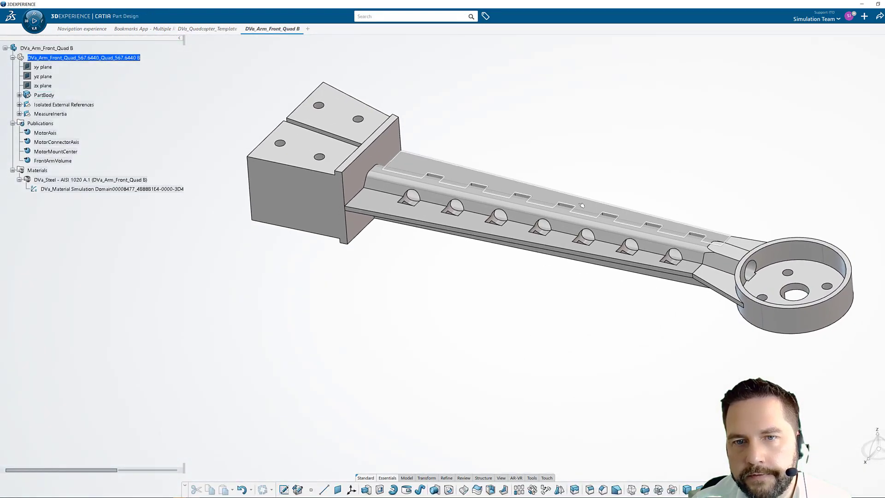
# Step: Insert a new abstraction shape under the DVa_Arm_Front_Quad B product
pyautogui.rightClick(46, 49)
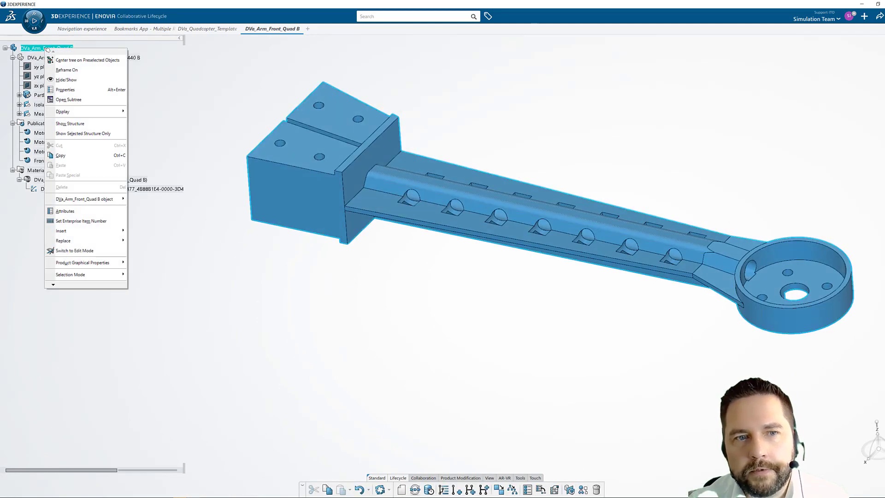
pyautogui.moveTo(123, 231)
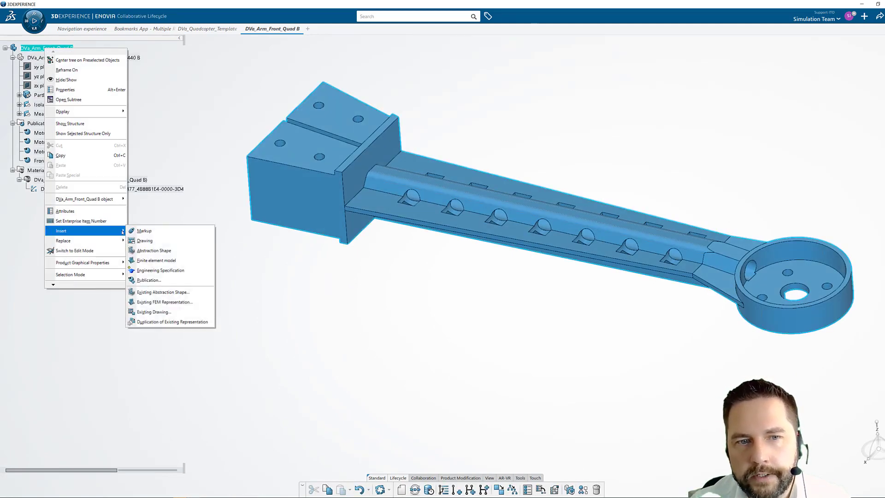
pyautogui.click(172, 252)
# Step: Change the new abstraction shape's title to Abstraction Shape_DesignCheck
pyautogui.rightClick(55, 127)
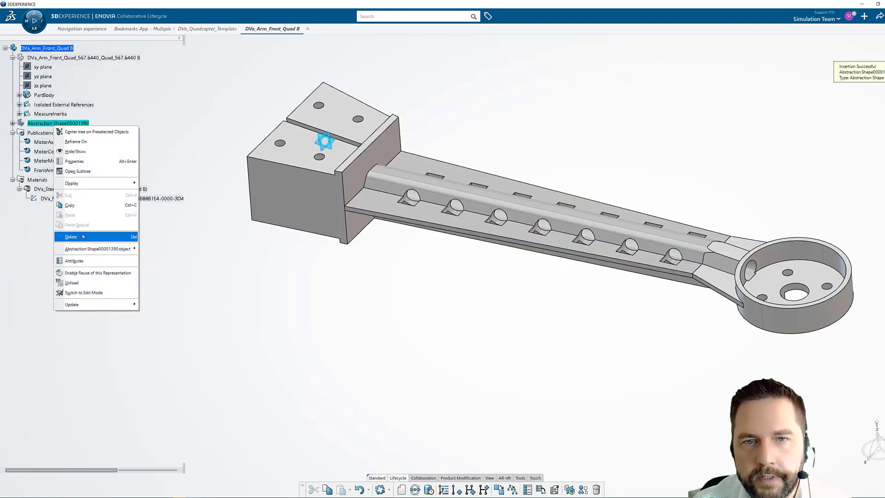
pyautogui.click(74, 161)
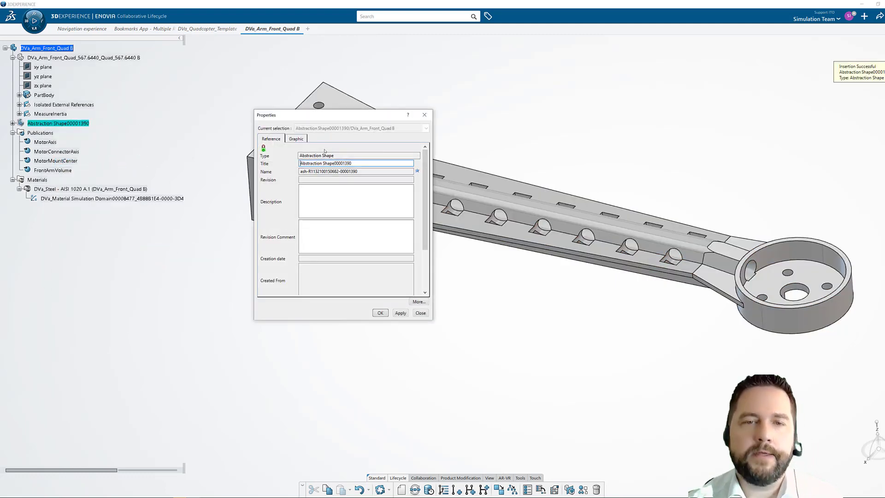
pyautogui.moveTo(335, 163); pyautogui.dragTo(361, 163)
pyautogui.write('_Design')
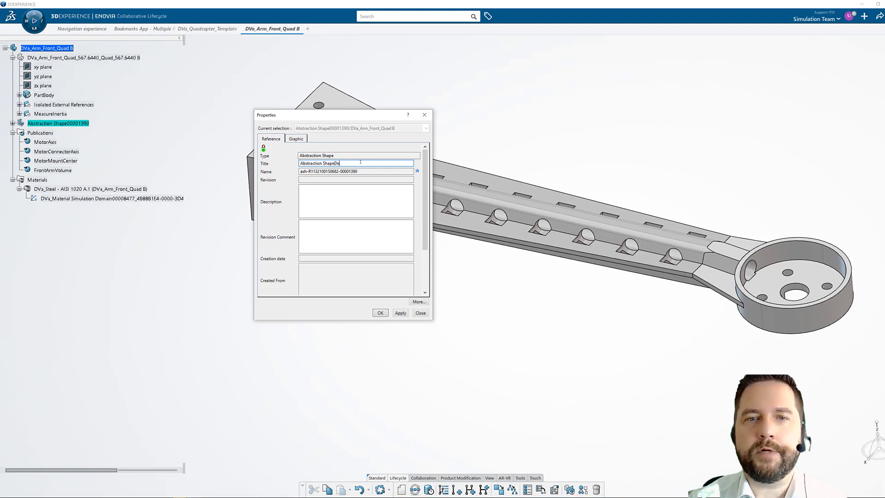
pyautogui.write('Chec')
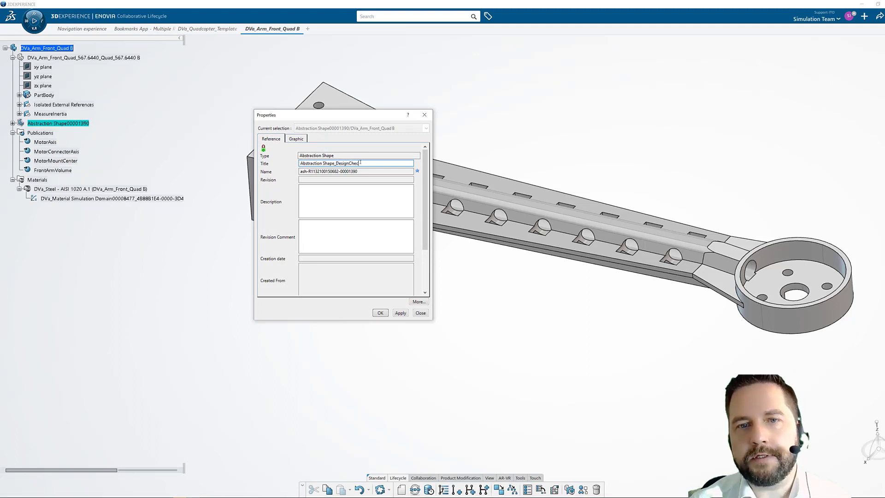
pyautogui.click(380, 313)
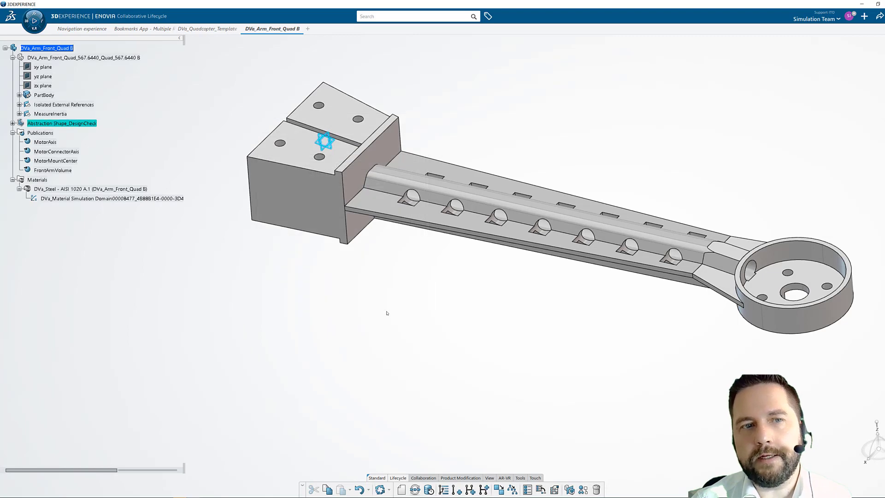
# Step: Copy the PartBody of the arm's original 3D shape in Part Design
pyautogui.click(12, 124)
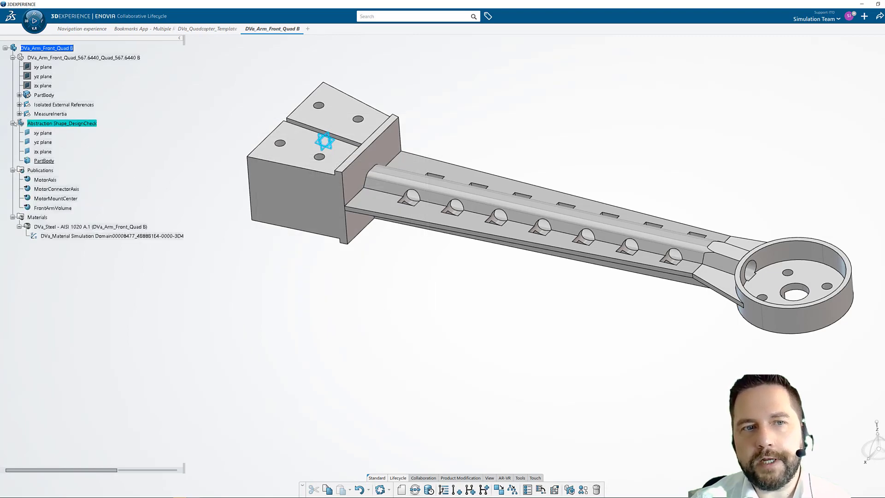
pyautogui.click(20, 95)
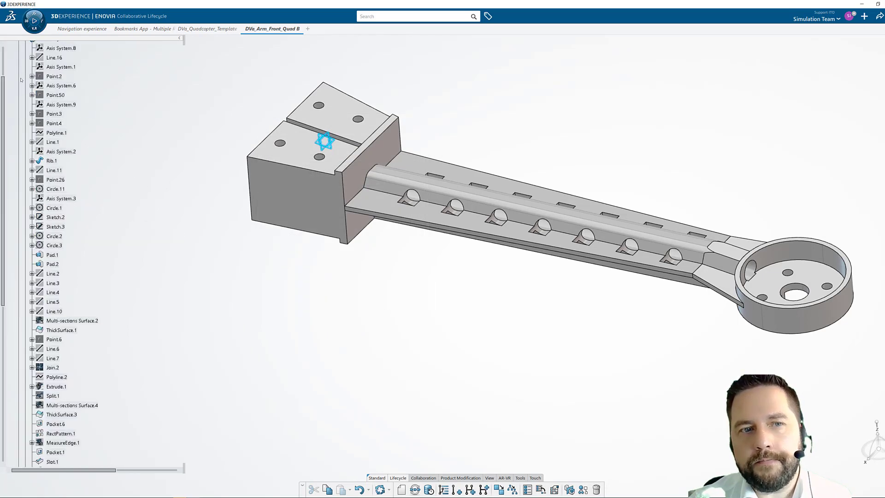
pyautogui.scroll(5, 20, 138)
pyautogui.click(25, 178)
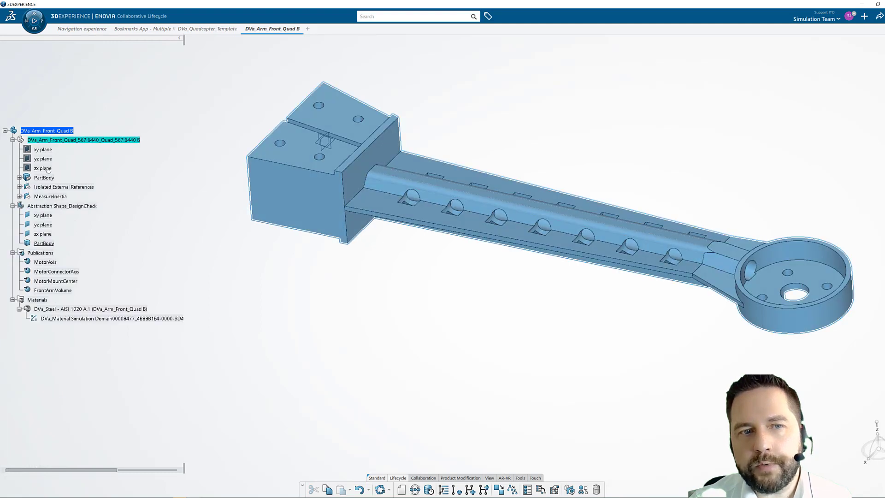
pyautogui.doubleClick(45, 178)
pyautogui.rightClick(45, 178)
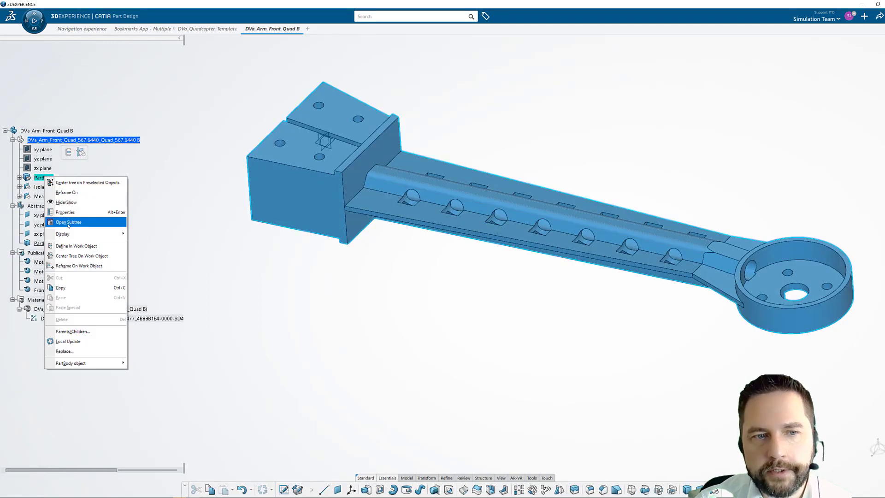
pyautogui.click(60, 288)
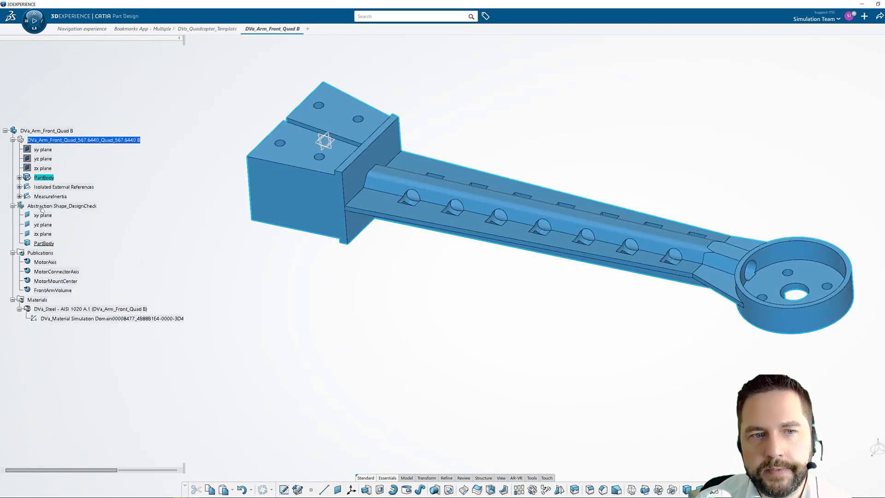
# Step: Paste the copied body into Abstraction Shape_DesignCheck using the As Result With Link option, and collapse the original 3D shape's branch
pyautogui.click(44, 244)
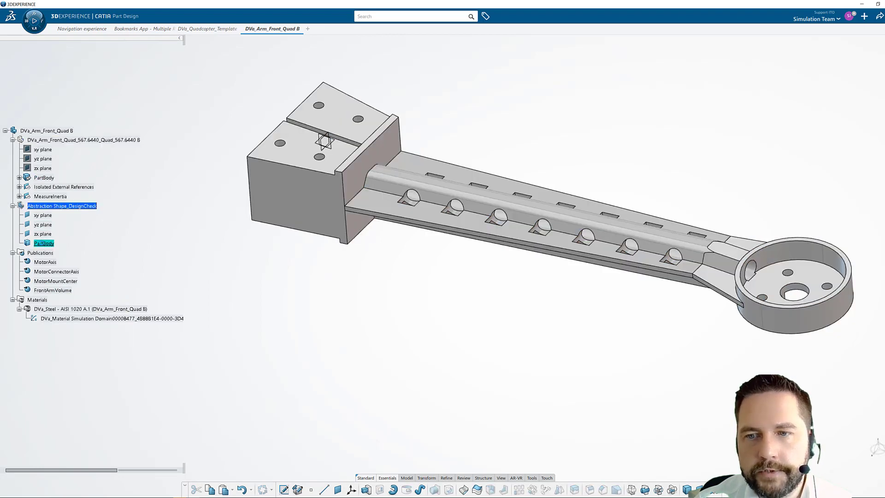
pyautogui.rightClick(42, 244)
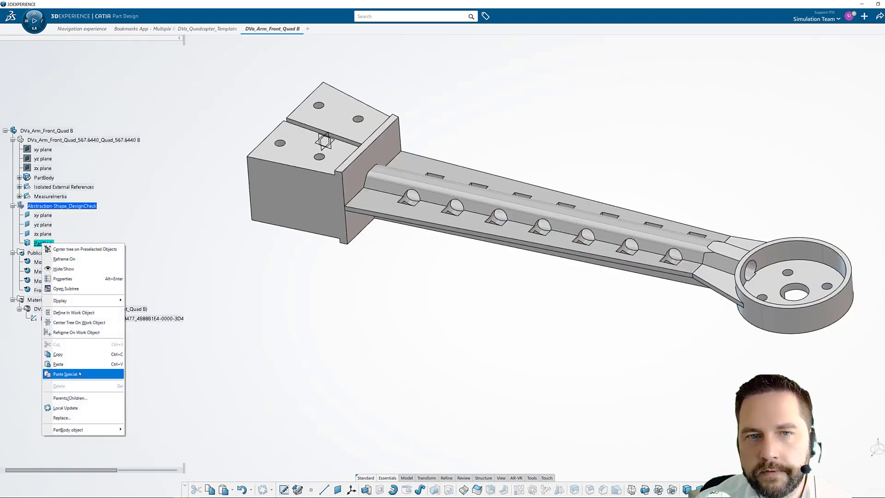
pyautogui.click(60, 368)
pyautogui.click(244, 127)
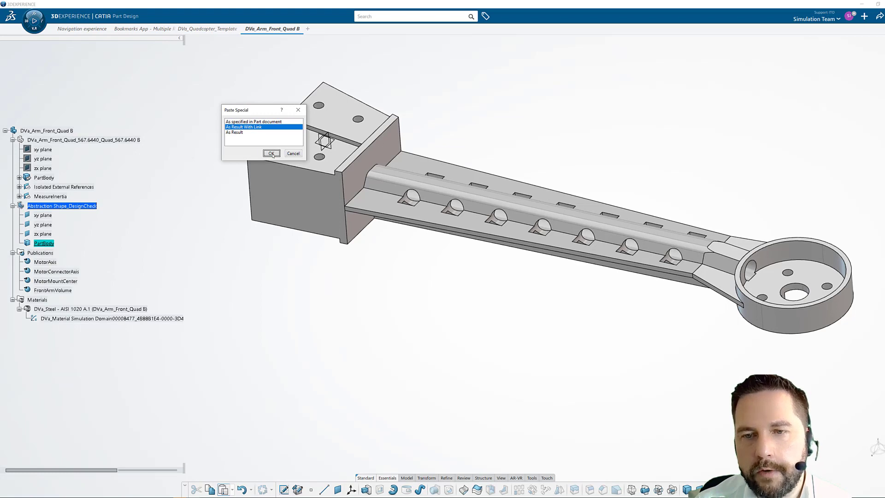
pyautogui.click(272, 154)
pyautogui.click(19, 253)
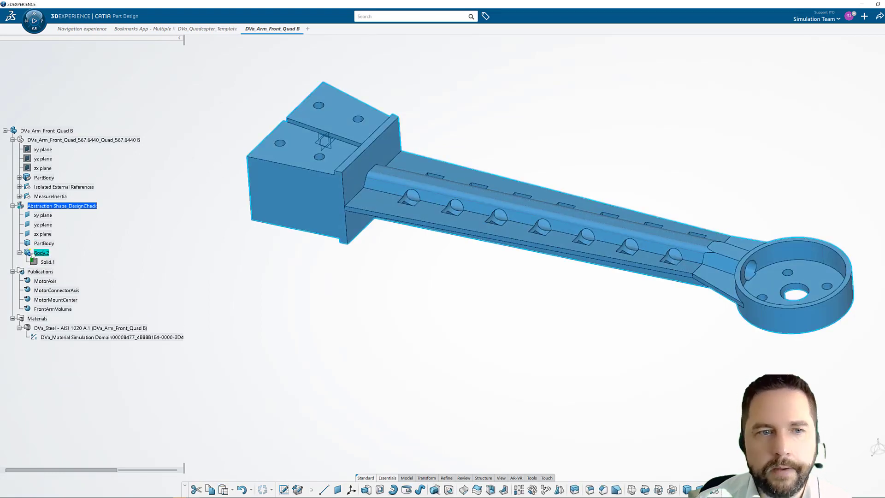
pyautogui.click(274, 290)
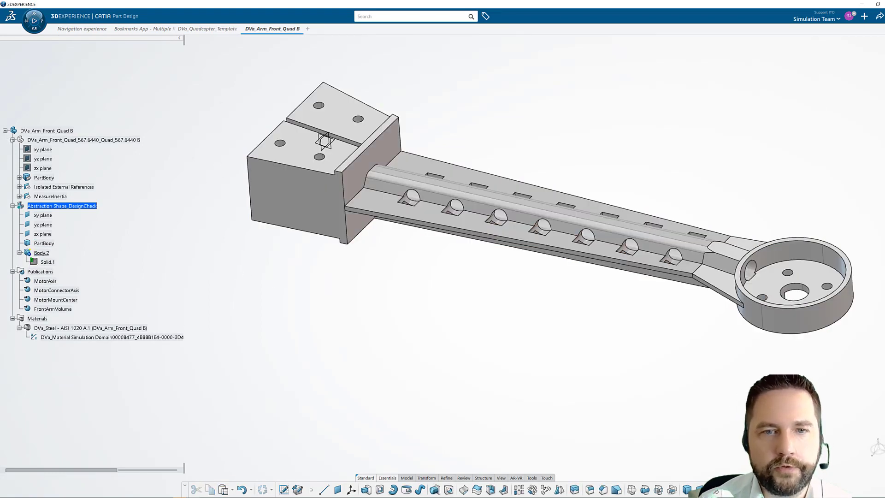
pyautogui.click(13, 140)
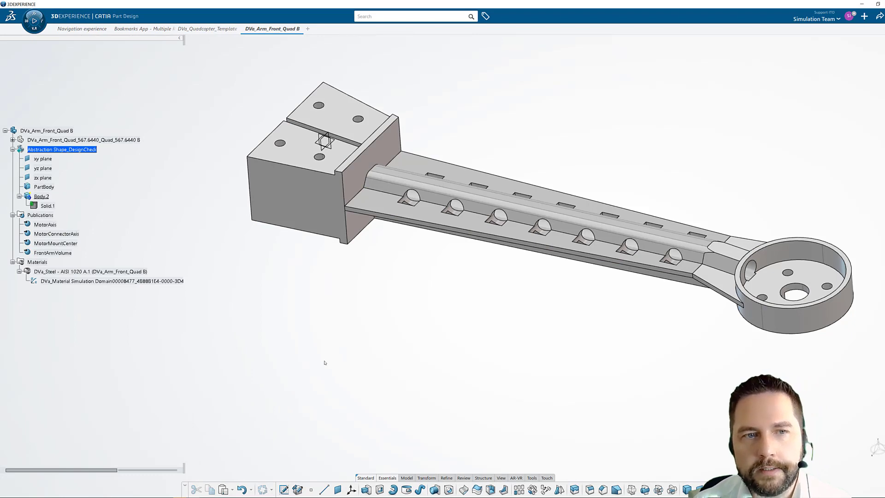
# Step: Switch to Structural Model Creation and create an empty finite element model with only Abstraction Shape_DesignCheck as a contributing shape
pyautogui.click(40, 29)
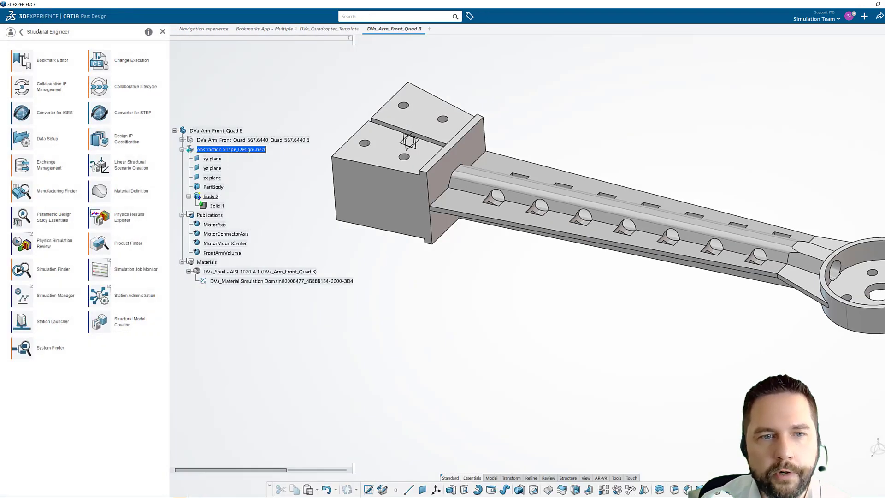
pyautogui.click(115, 327)
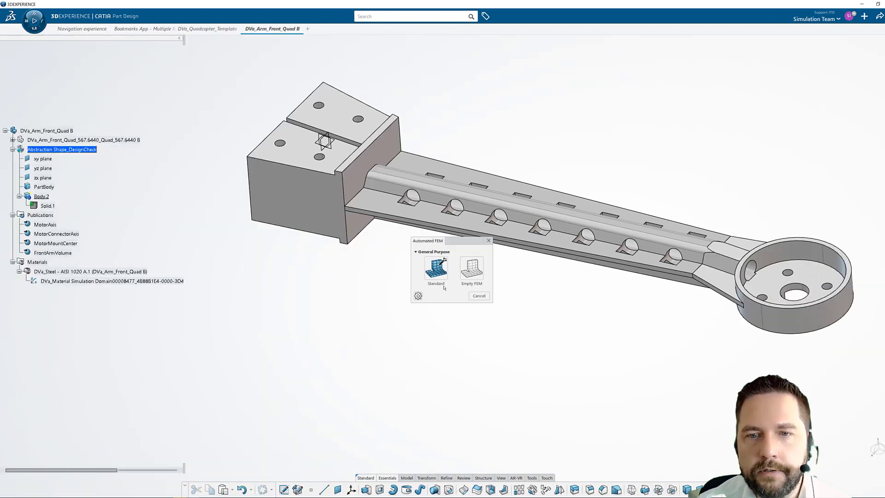
pyautogui.click(480, 270)
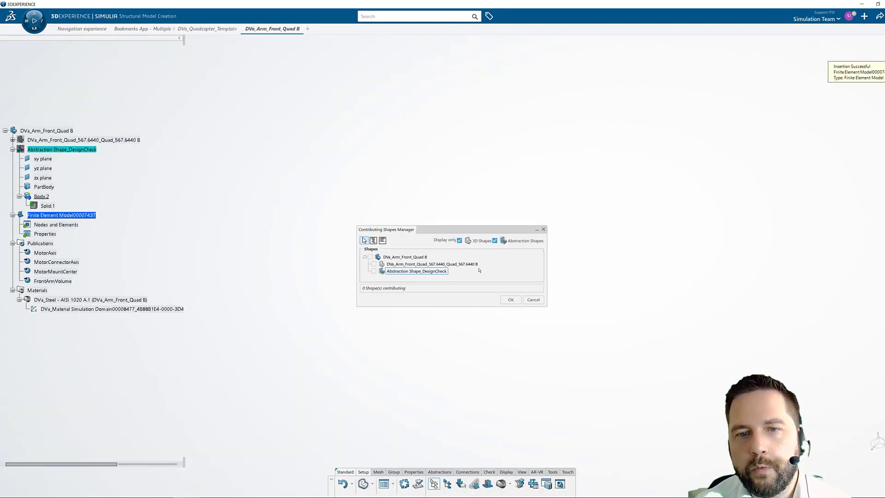
pyautogui.click(374, 271)
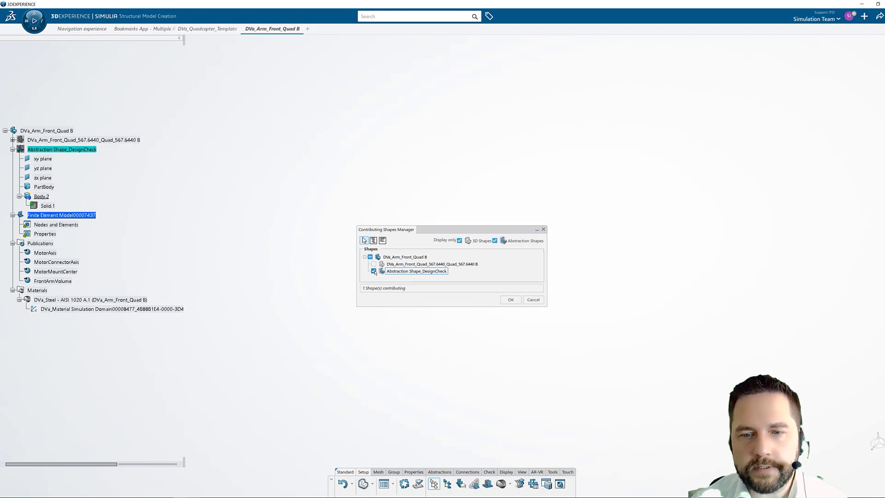
pyautogui.click(515, 301)
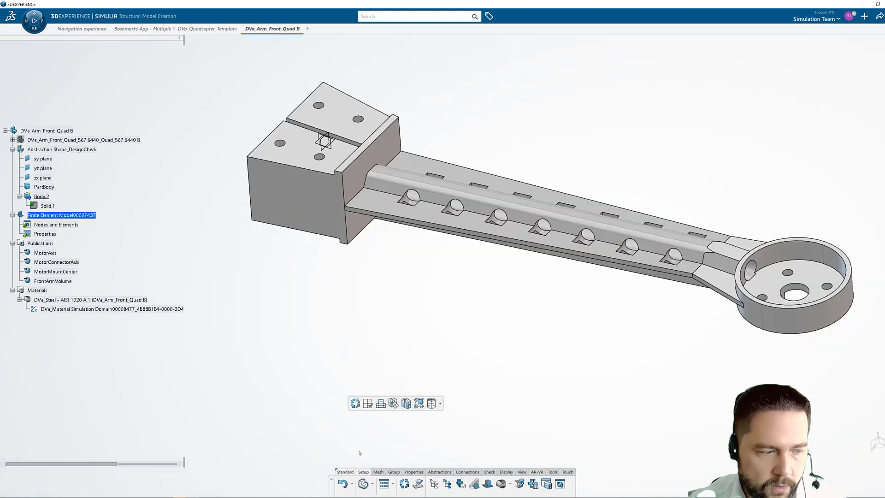
# Step: Create and generate a tetrahedron mesh on the arm's linked body with a mesh size of 4 mm
pyautogui.click(379, 472)
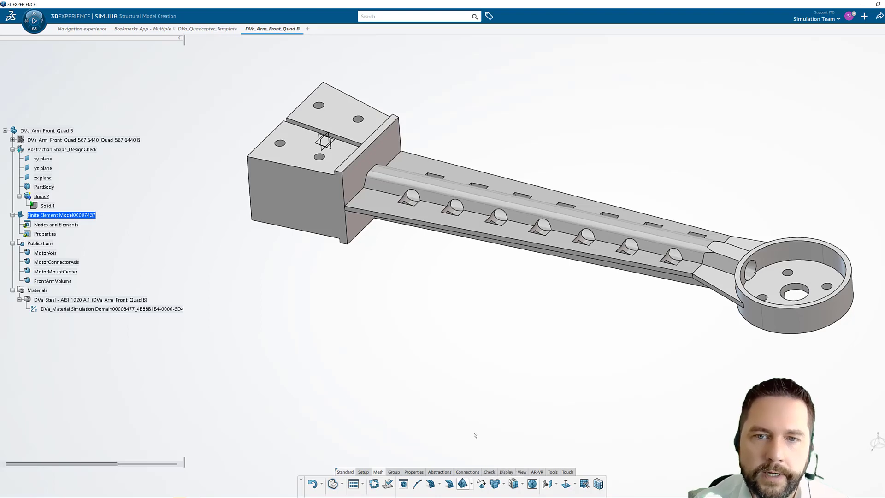
pyautogui.click(462, 483)
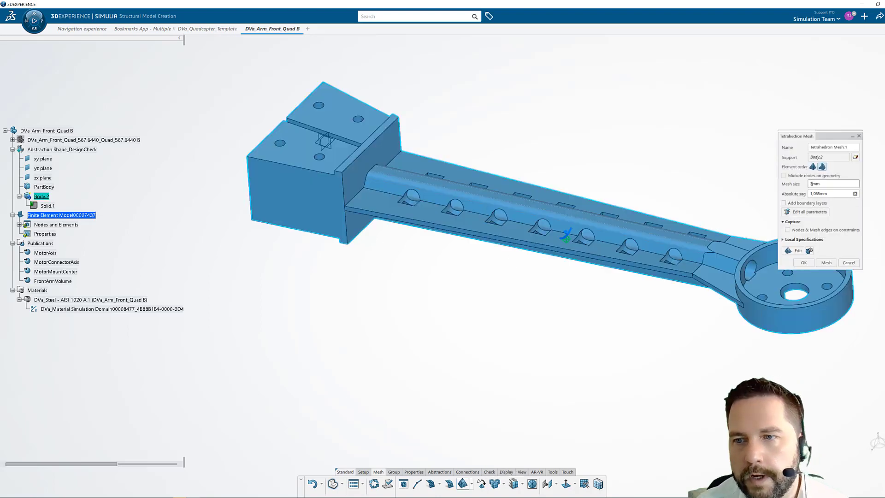
pyautogui.moveTo(821, 183); pyautogui.dragTo(807, 184)
pyautogui.write('4')
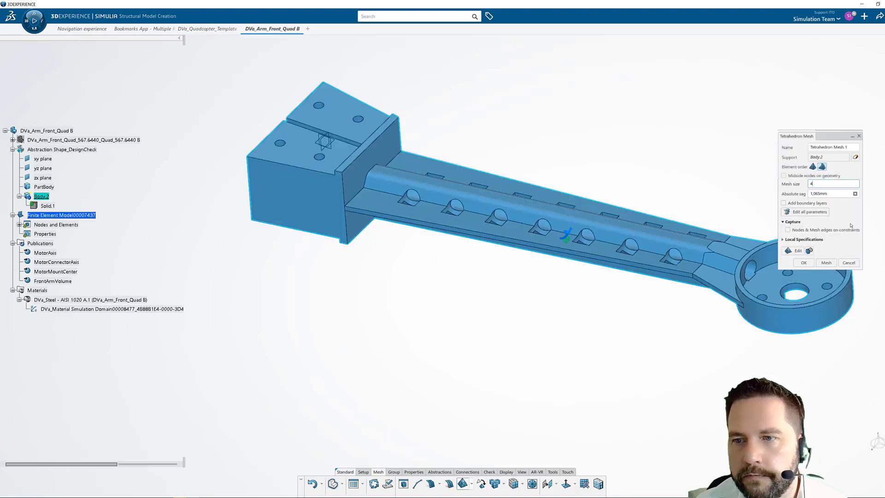
pyautogui.click(827, 263)
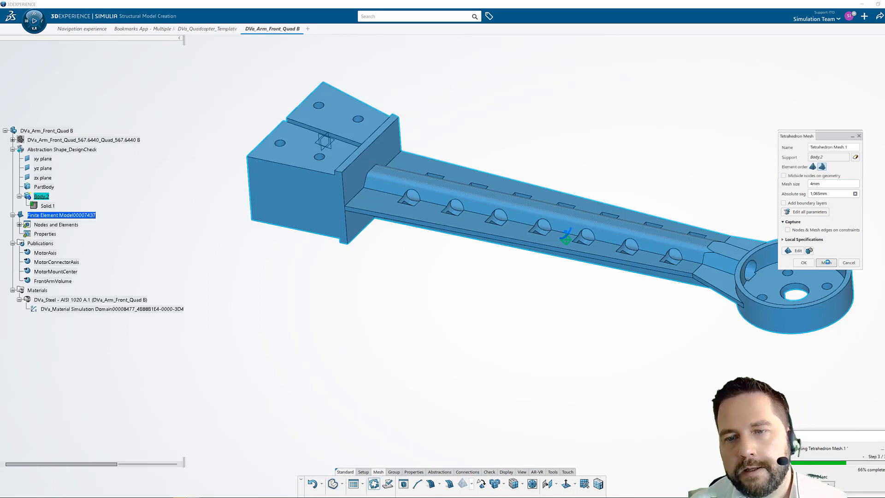
pyautogui.click(803, 262)
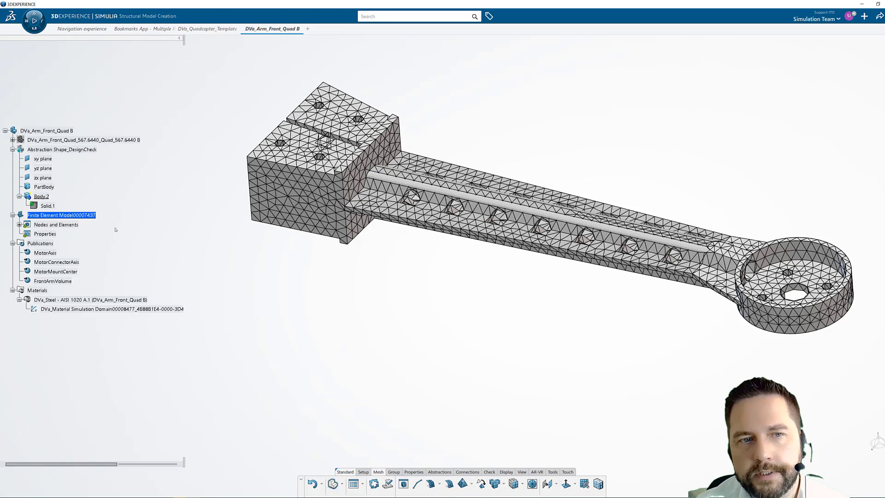
# Step: Hide Abstraction Shape_DesignCheck to view the mesh alone, show it again, and hide the finite element model
pyautogui.rightClick(74, 150)
pyautogui.click(59, 174)
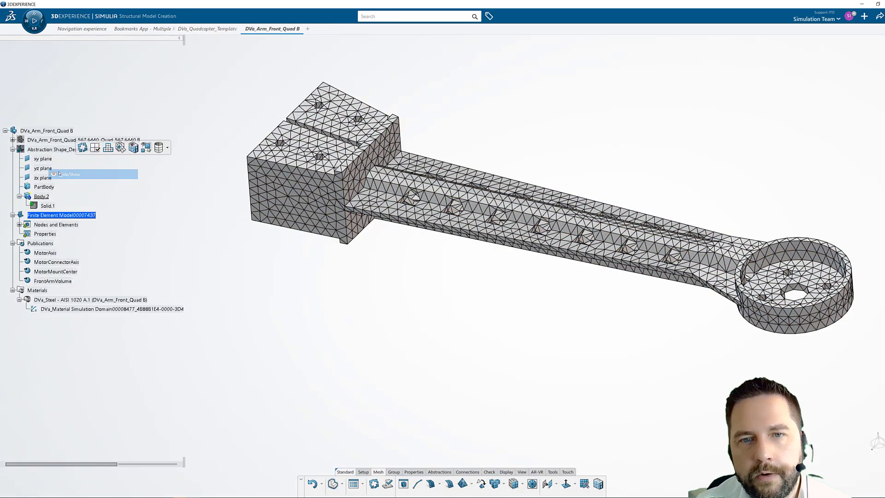
pyautogui.moveTo(516, 330)
pyautogui.mouseDown(button='middle')
pyautogui.moveTo(403, 350)
pyautogui.moveTo(504, 317)
pyautogui.mouseUp(button='middle')
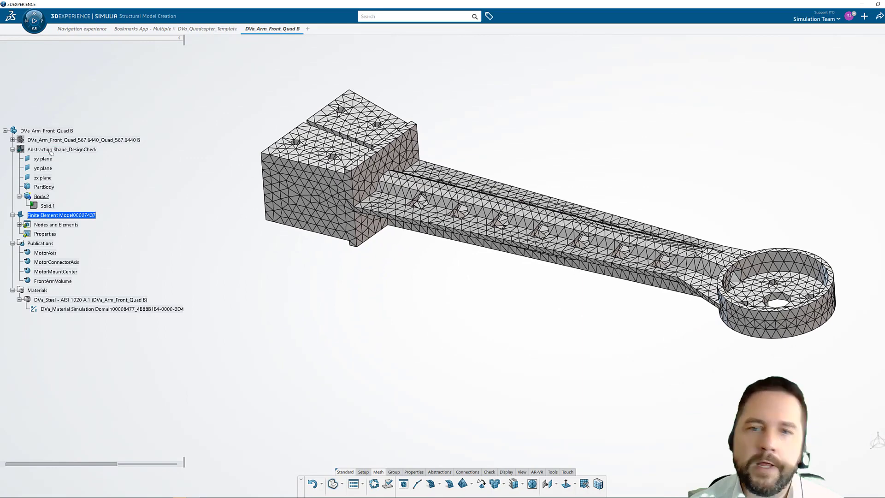
pyautogui.rightClick(49, 149)
pyautogui.click(61, 175)
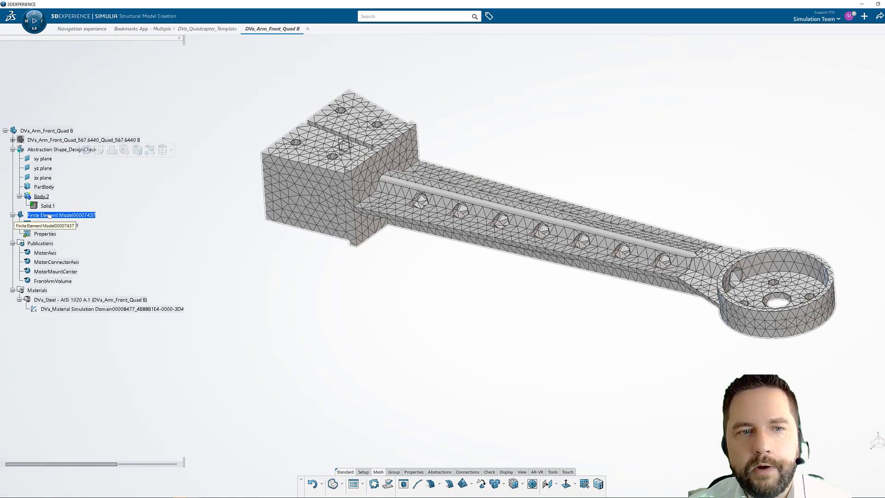
pyautogui.rightClick(48, 216)
pyautogui.click(64, 237)
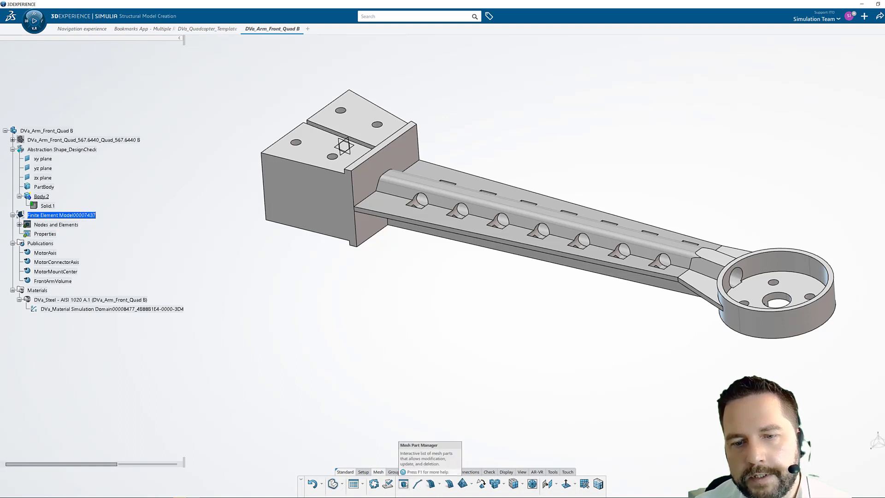
# Step: Create a solid section property on the arm's Body.2 using the DVa_Steel - AISI 1020 material
pyautogui.click(405, 472)
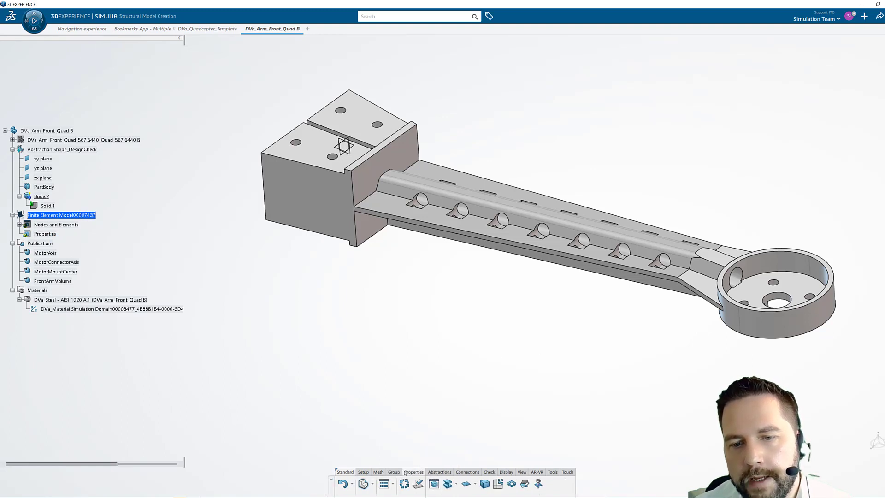
pyautogui.click(434, 484)
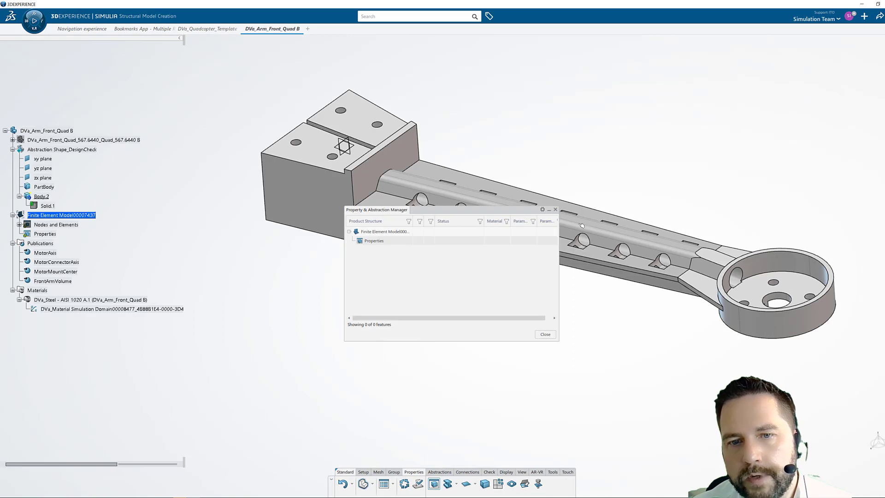
pyautogui.click(545, 335)
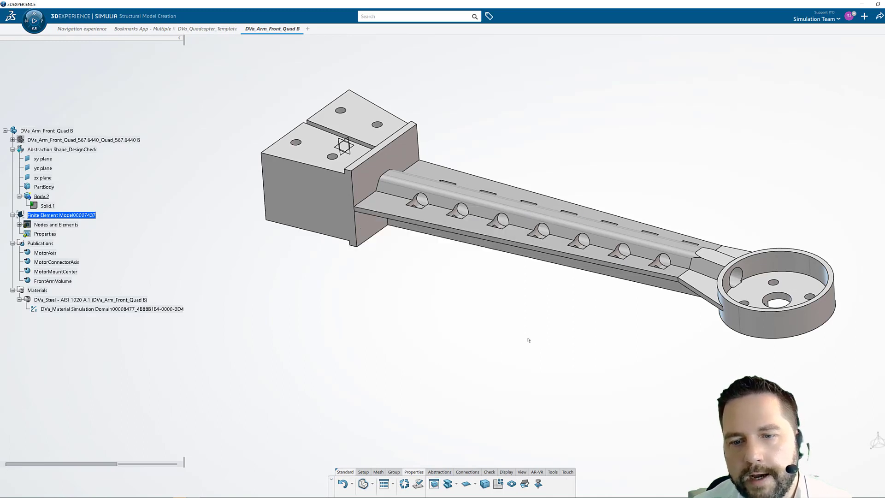
pyautogui.click(484, 483)
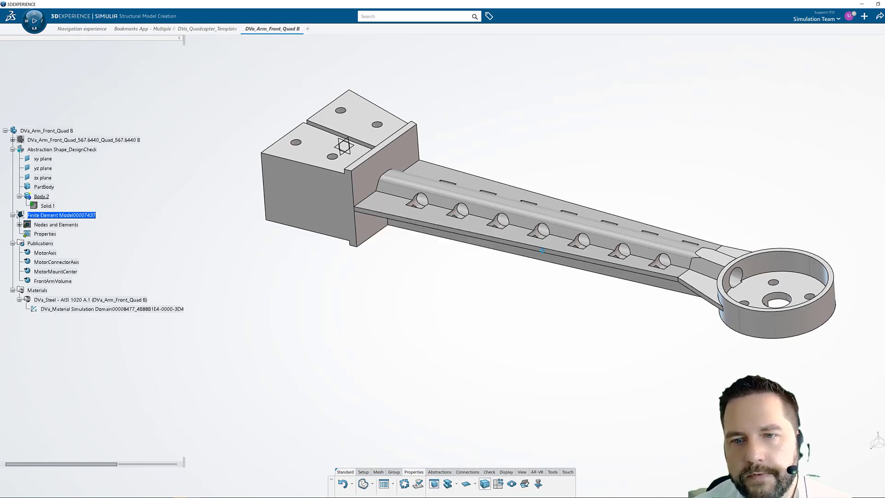
pyautogui.click(547, 243)
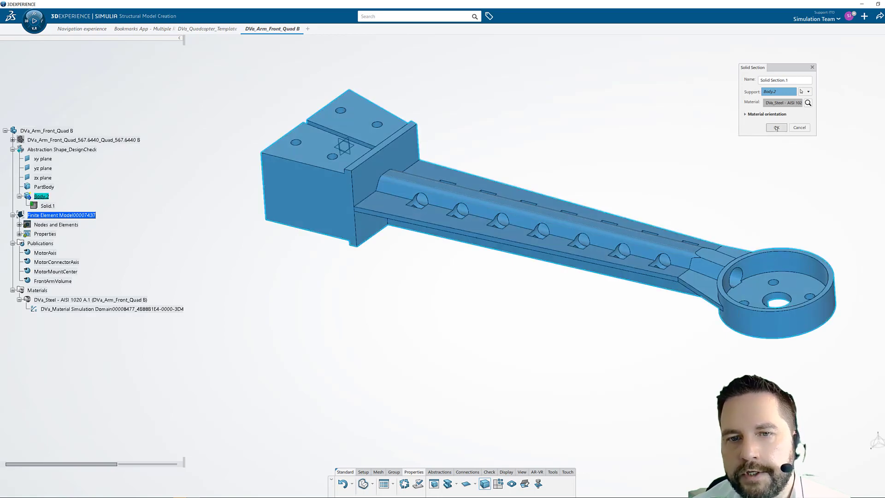
pyautogui.click(777, 128)
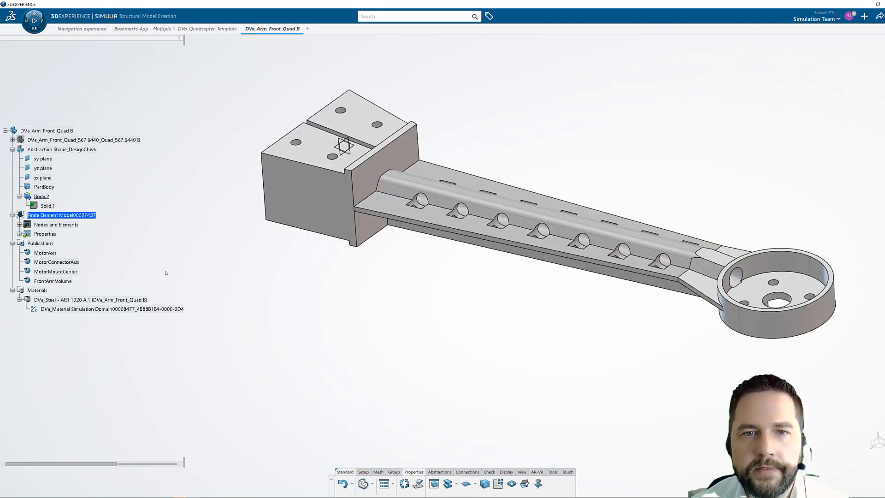
# Step: Switch to Linear Structural Scenario Creation and initialize a structural simulation titled DesignCheck_Simulation_Deformation that uses the arm's finite element model
pyautogui.click(34, 25)
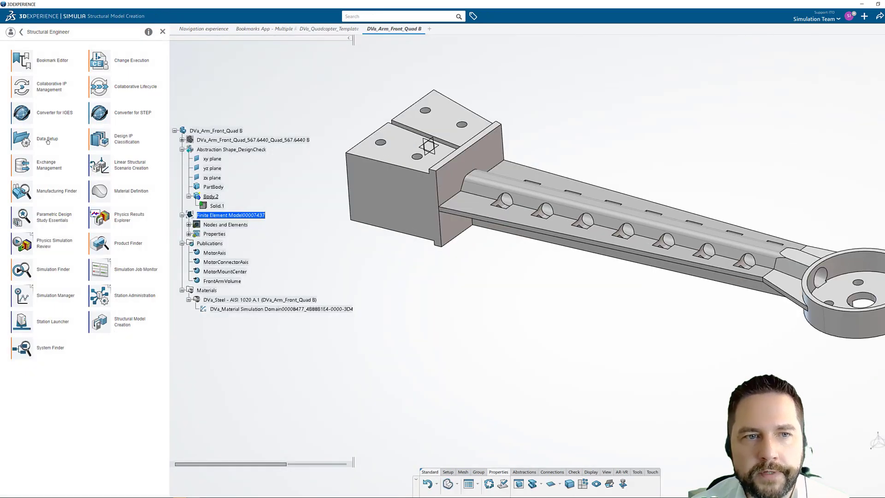
pyautogui.click(126, 166)
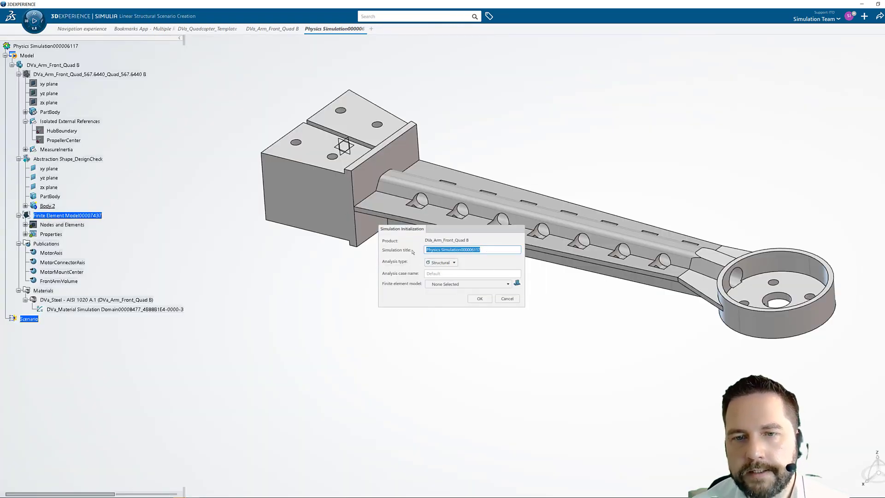
pyautogui.write('Design')
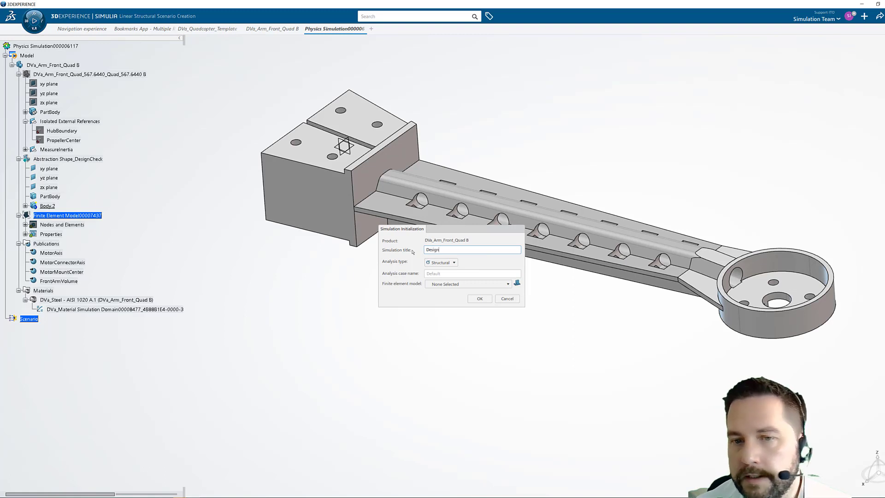
pyautogui.write('Check_Simulat')
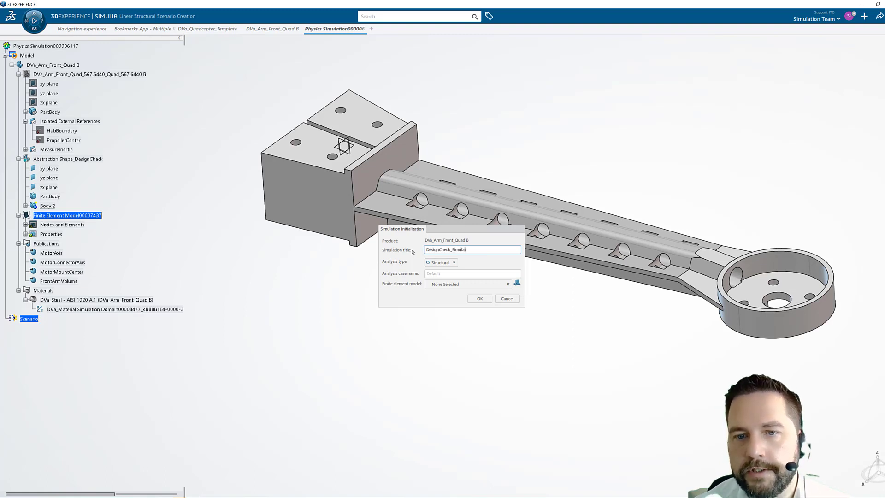
pyautogui.write('ion_Deformation')
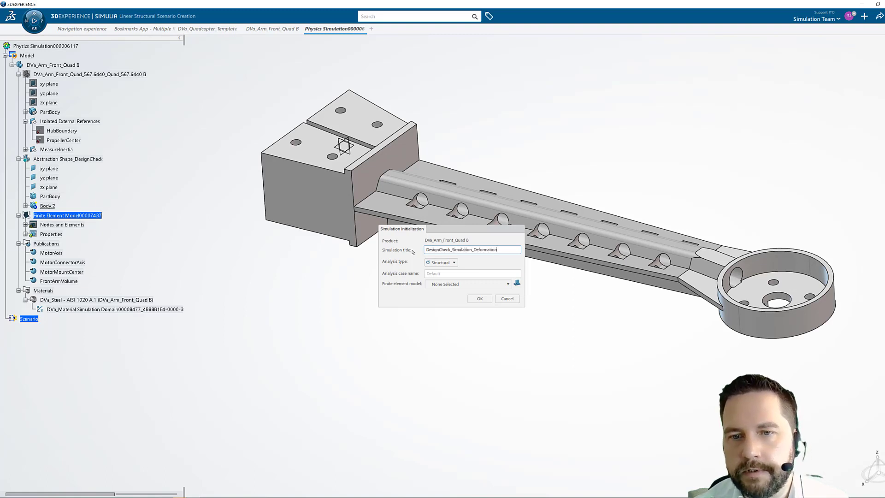
pyautogui.click(454, 284)
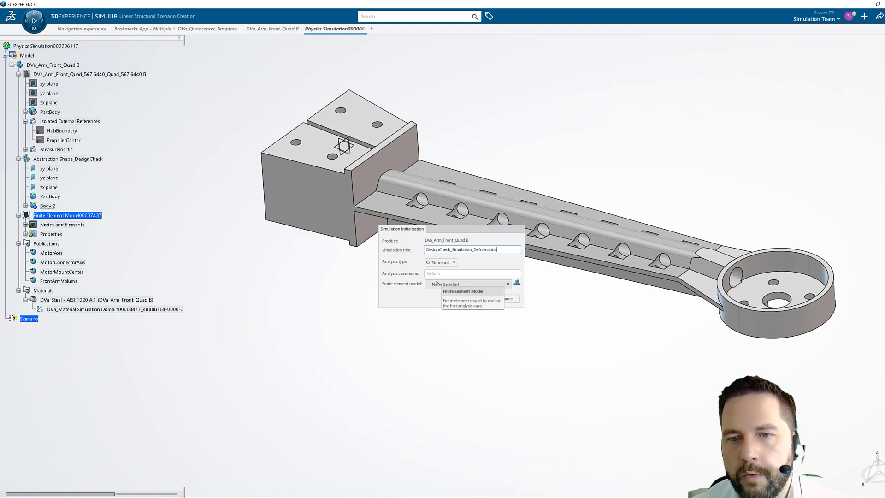
pyautogui.click(439, 299)
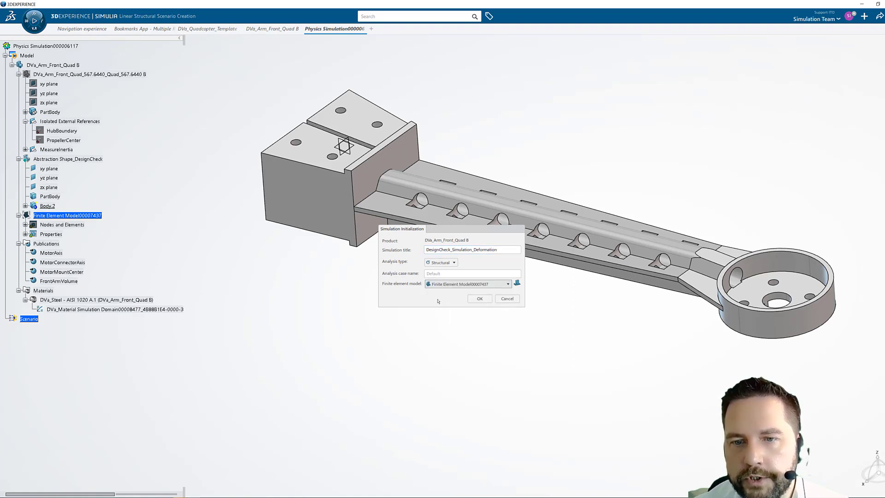
pyautogui.click(479, 299)
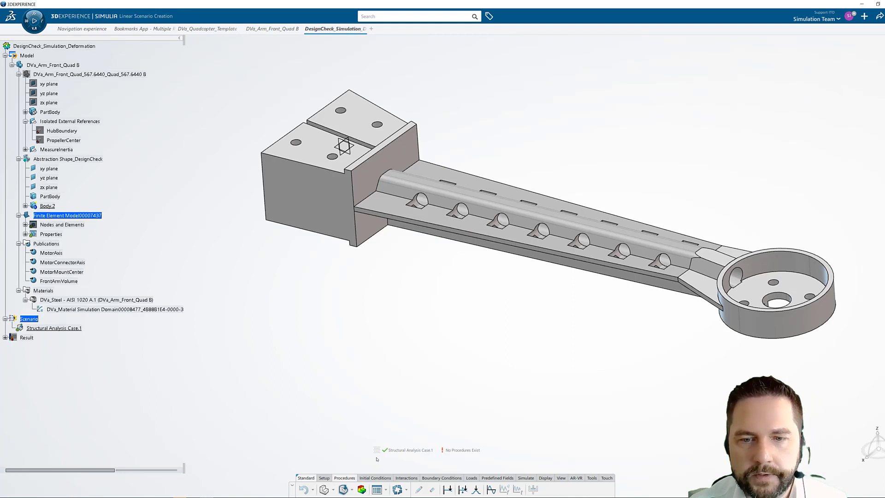
# Step: Add a static perturbation step and clamp the inner faces of the four bolt holes in the arm's mounting block
pyautogui.click(463, 489)
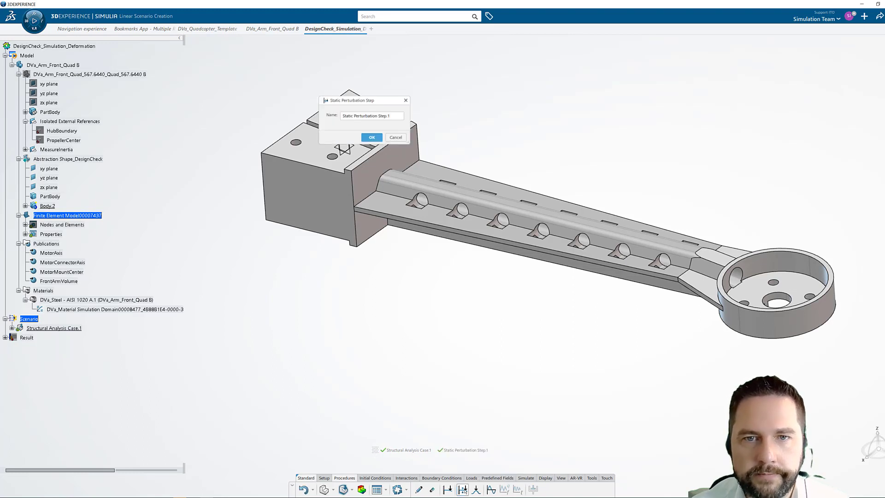
pyautogui.click(371, 137)
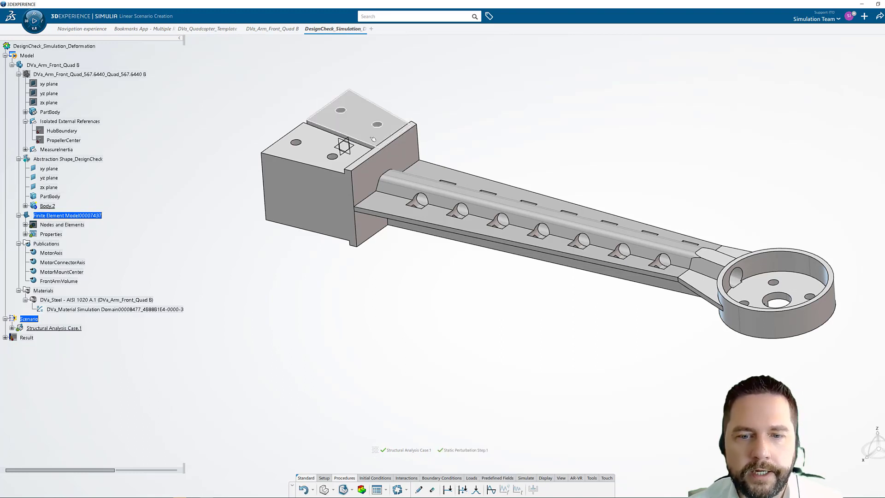
pyautogui.click(443, 478)
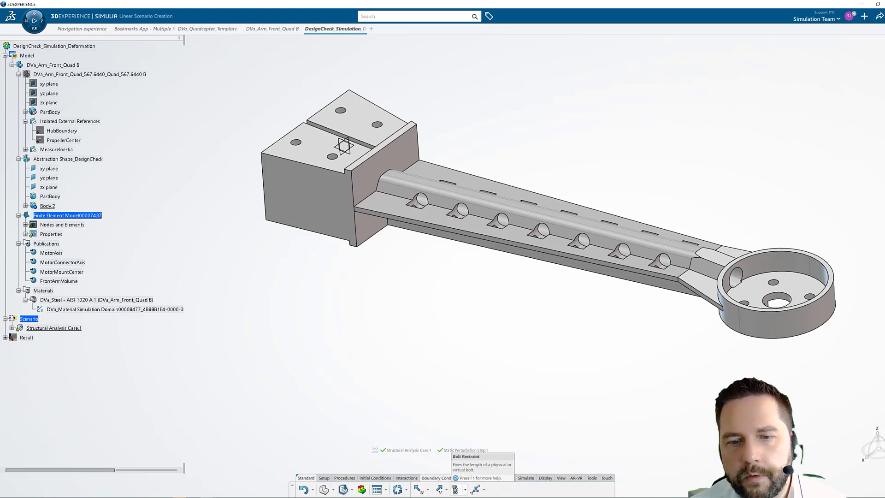
pyautogui.click(428, 490)
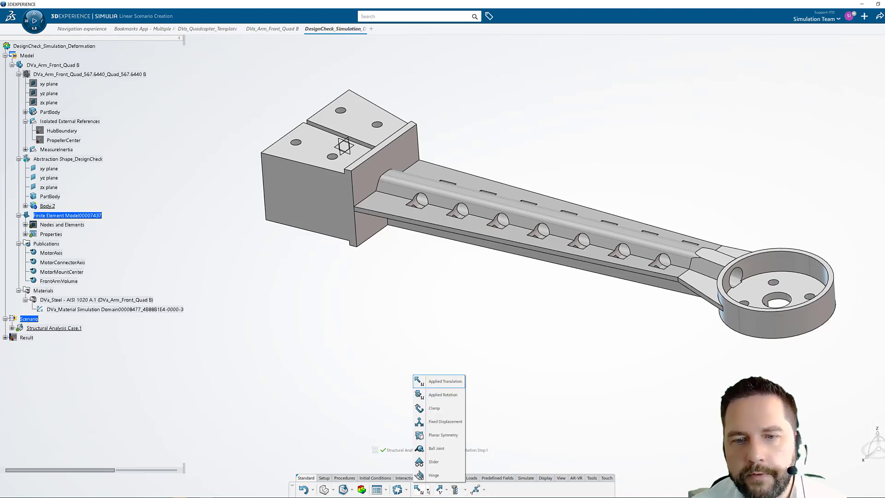
pyautogui.click(433, 408)
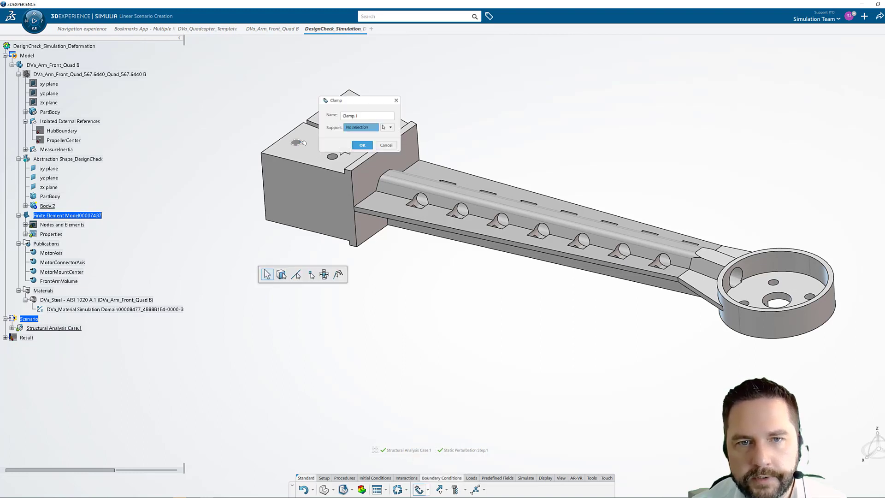
pyautogui.click(298, 143)
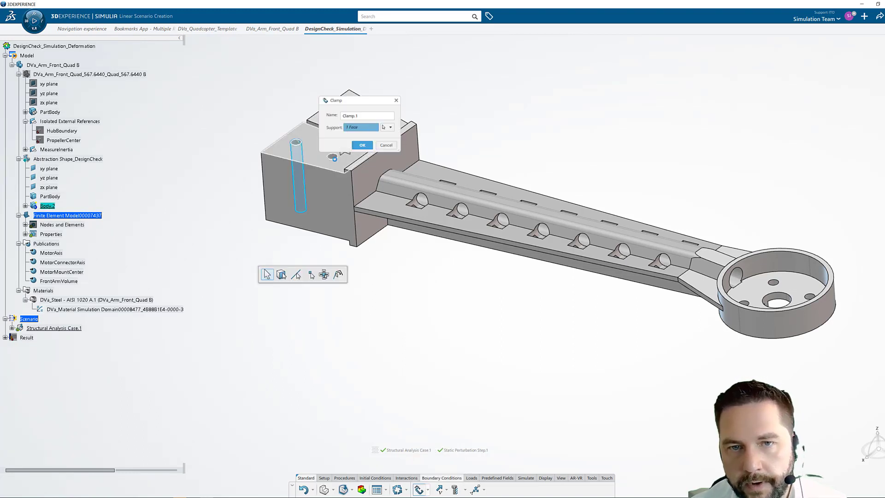
pyautogui.click(333, 156)
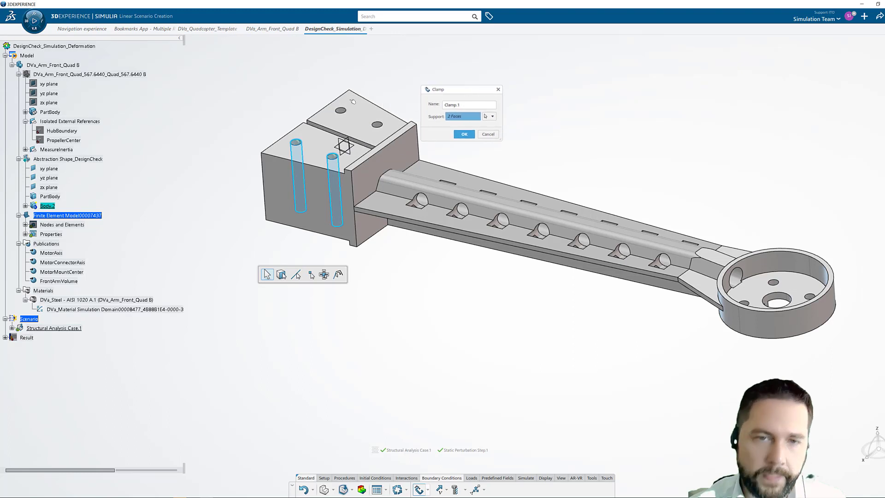
pyautogui.click(340, 111)
pyautogui.click(377, 124)
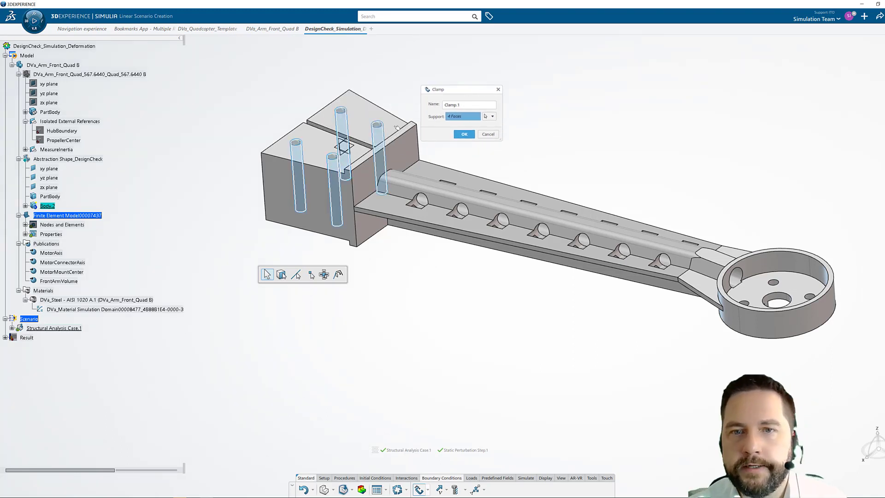
pyautogui.click(465, 134)
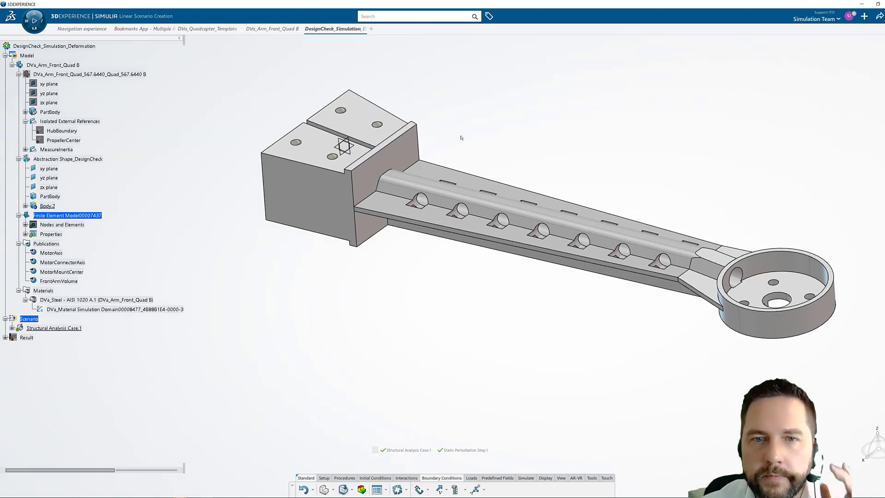
# Step: Apply a pressure load of 10 MPa to the floor face inside the arm's motor mount ring
pyautogui.click(472, 478)
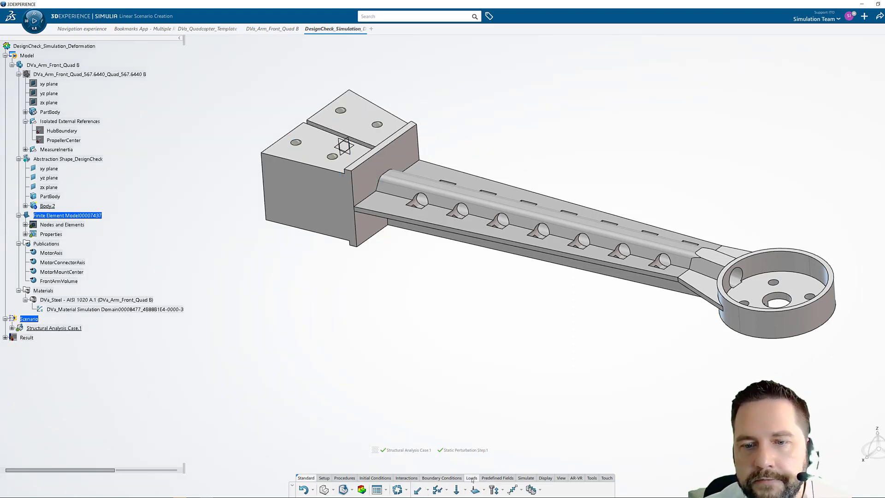
pyautogui.click(437, 490)
pyautogui.click(756, 285)
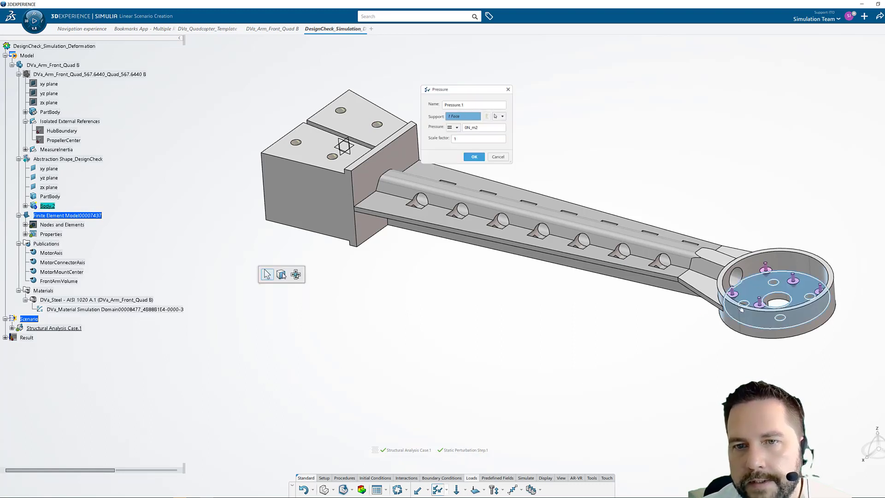
pyautogui.click(480, 128)
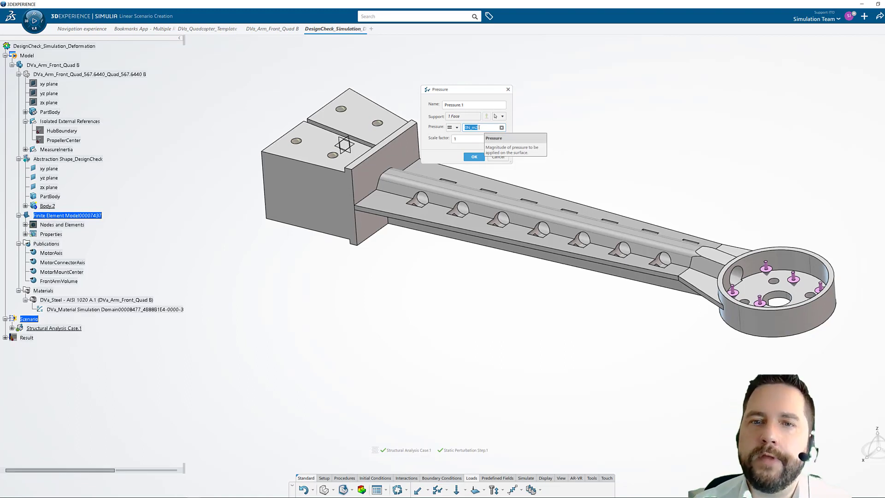
pyautogui.write('10M')
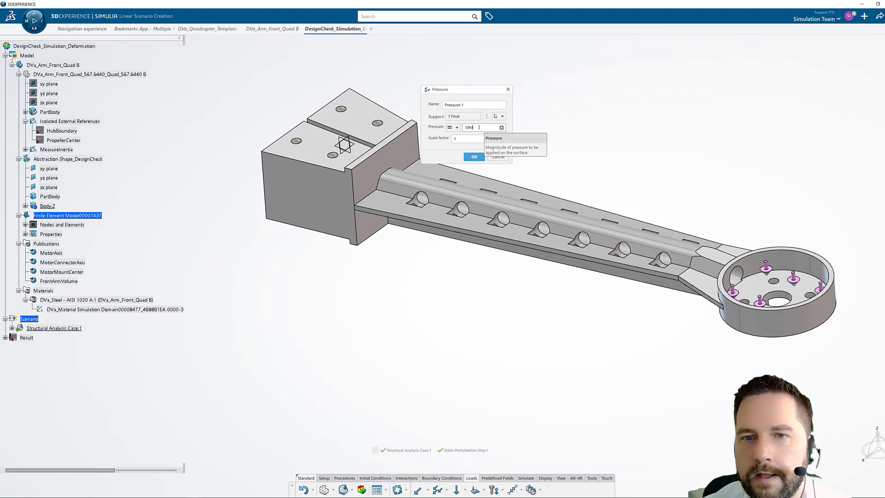
pyautogui.write('Pa')
pyautogui.press('Return')
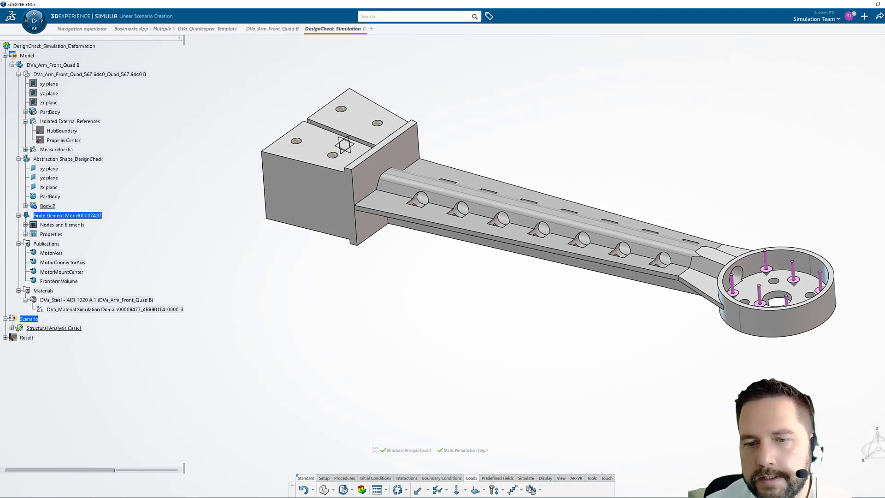
# Step: Expand the structural analysis case to review its clamp and pressure, update the simulation, and run the scenario checks
pyautogui.click(12, 328)
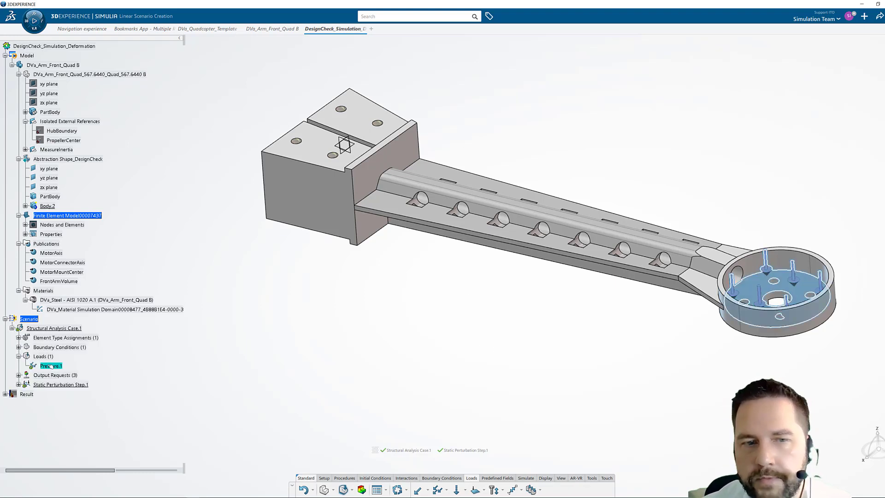
pyautogui.click(18, 347)
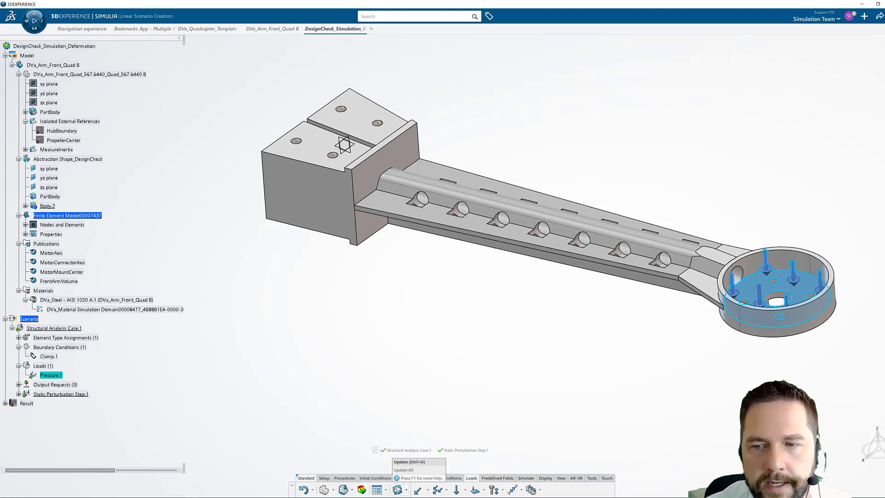
pyautogui.click(397, 489)
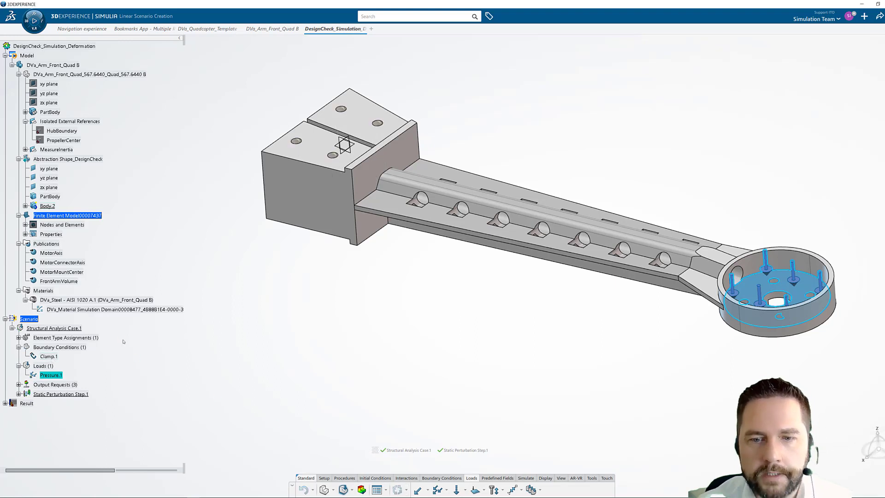
pyautogui.click(526, 478)
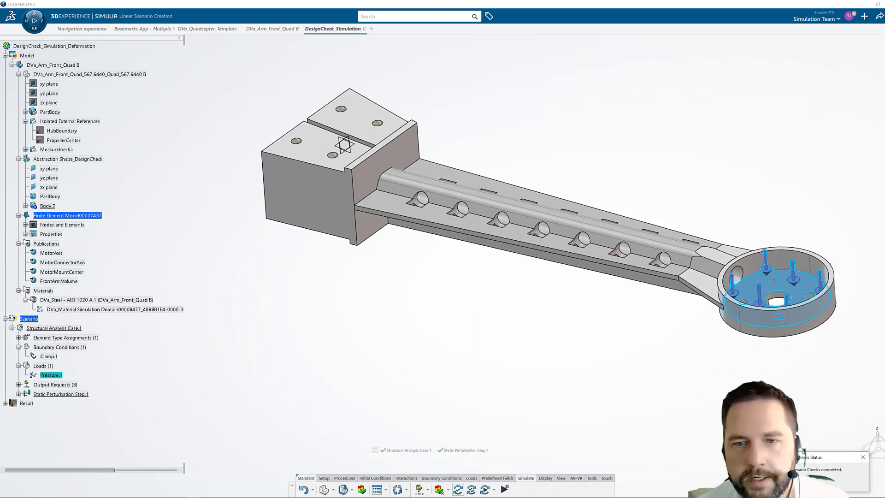
pyautogui.moveTo(803, 453); pyautogui.dragTo(526, 318)
pyautogui.click(484, 354)
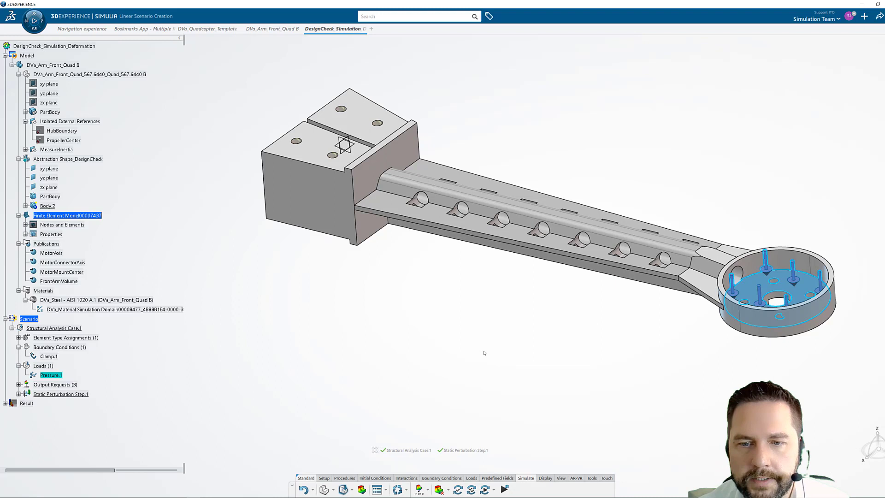
# Step: Run the structural analysis case as Local interactive with 4 cores and close the simulation status
pyautogui.click(486, 489)
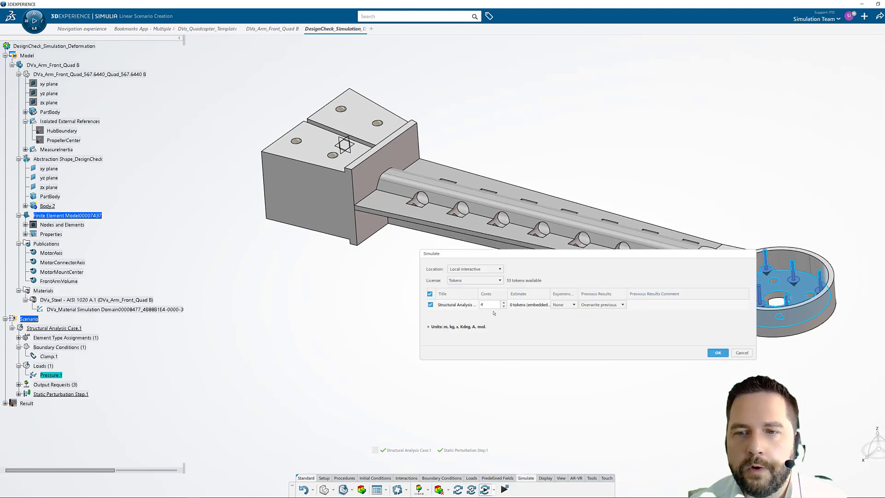
pyautogui.click(718, 353)
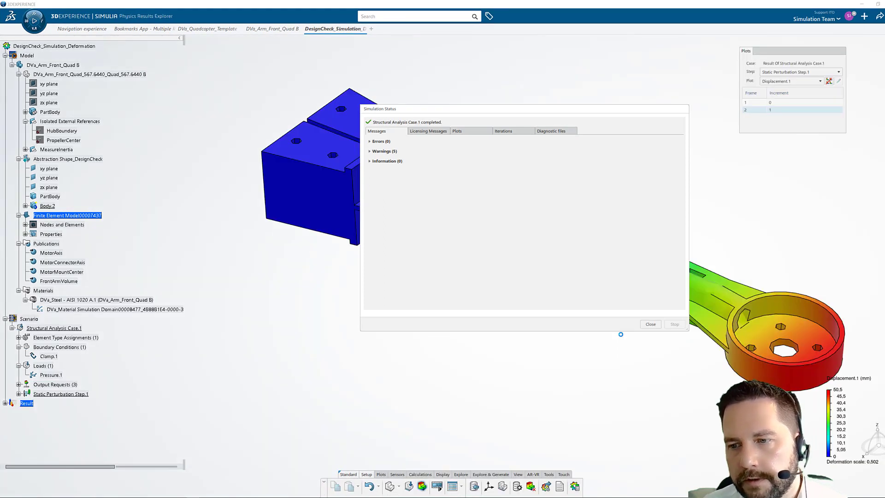
pyautogui.click(651, 324)
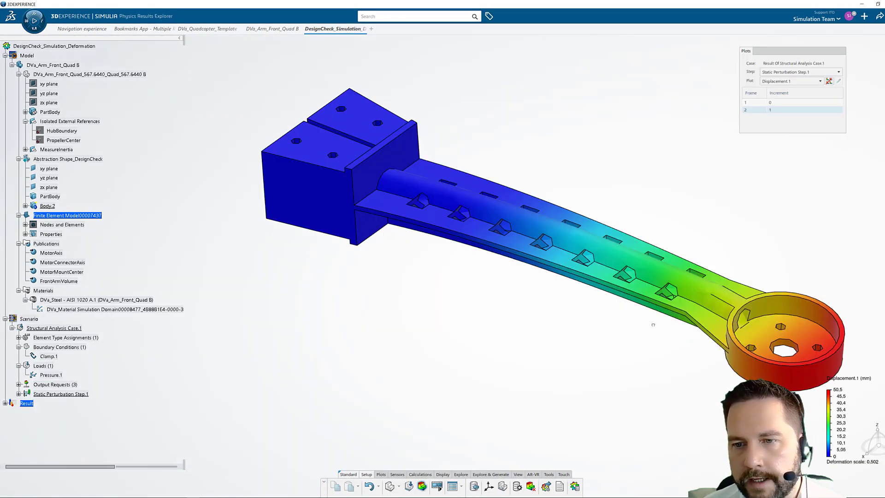